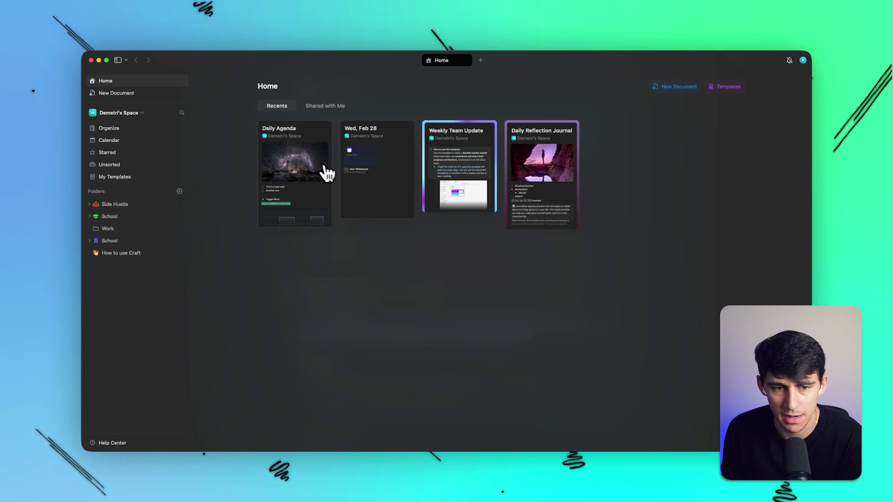
Step: Open Daily Agenda and type /whi on a new line below its existing whiteboard
click(328, 173)
scroll(443, 236, down, 5)
scroll(404, 265, down, 5)
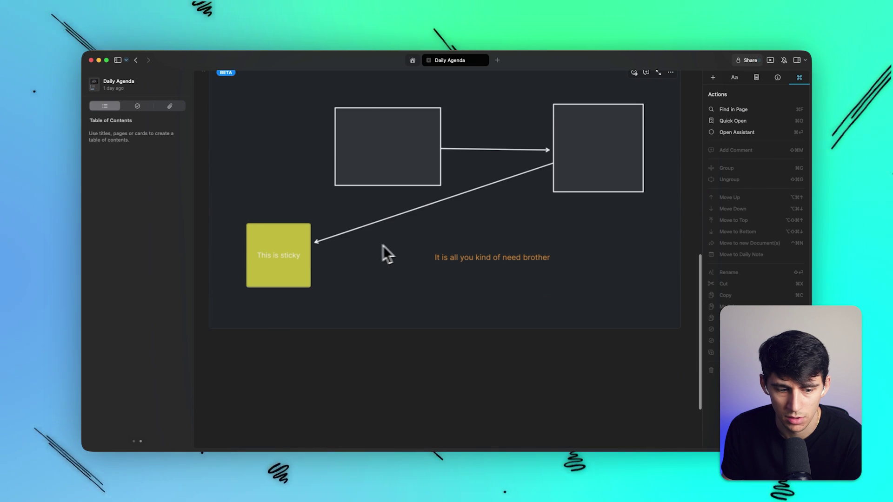
click(412, 275)
scroll(425, 266, down, 2)
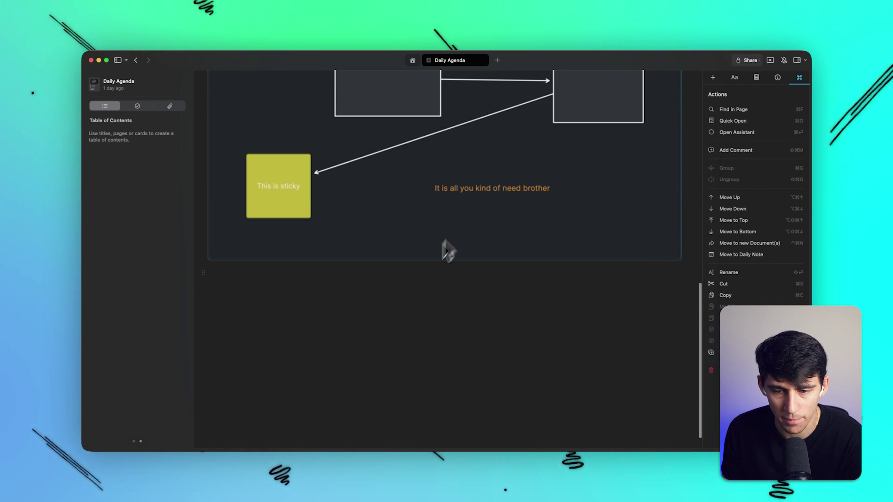
click(399, 300)
text(/whi)
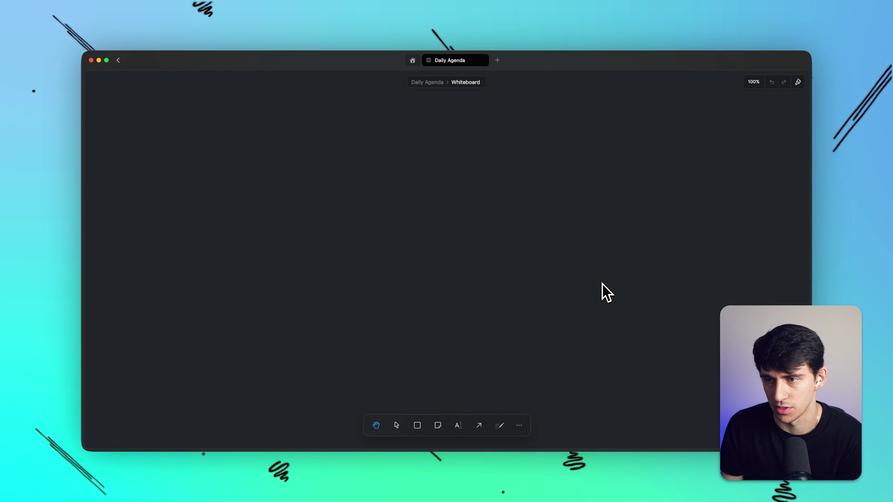
Step: Try the Legal Pad, Cardstock and Blueprint backgrounds, enable Smart Align, and settle on Legal Pad
click(798, 82)
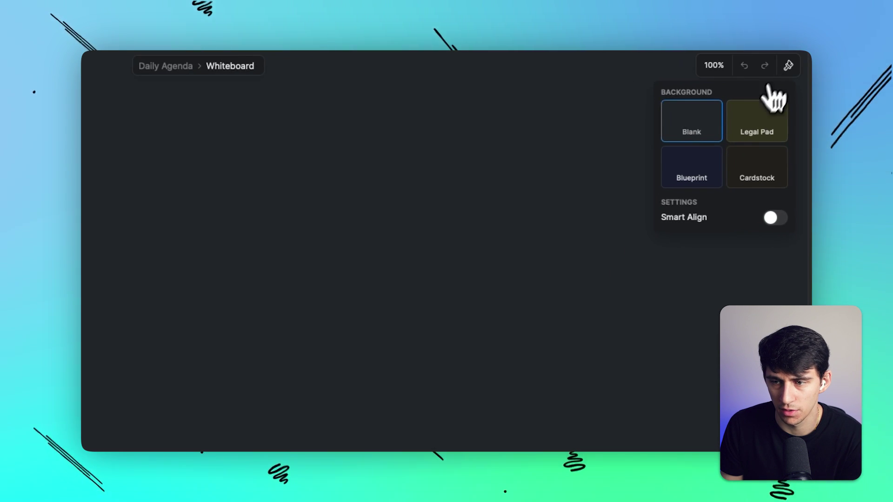
click(758, 126)
click(761, 171)
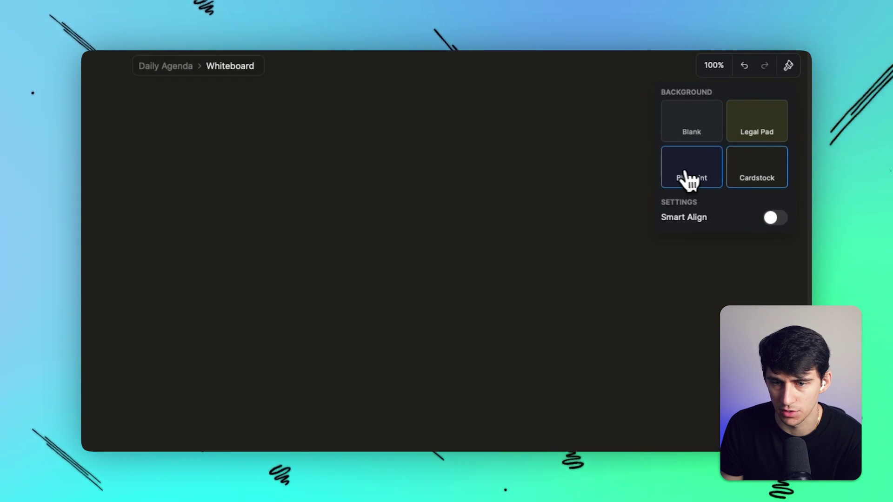
click(690, 178)
click(776, 219)
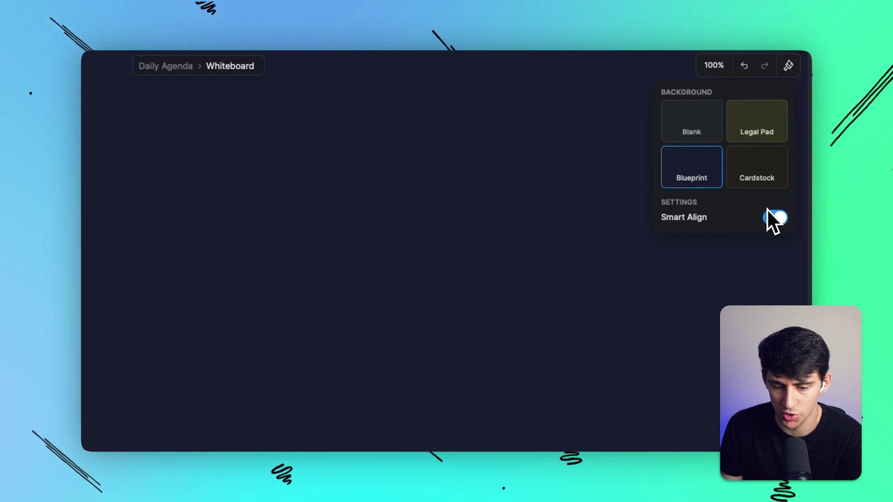
click(757, 122)
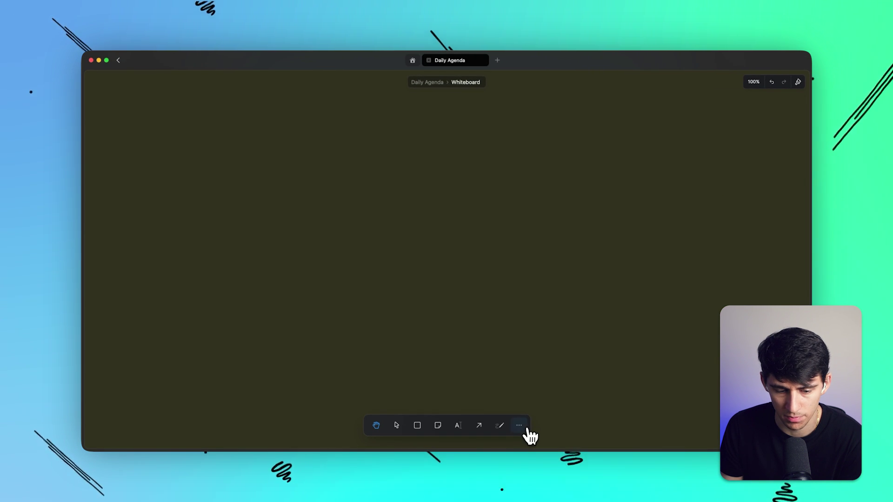
click(520, 426)
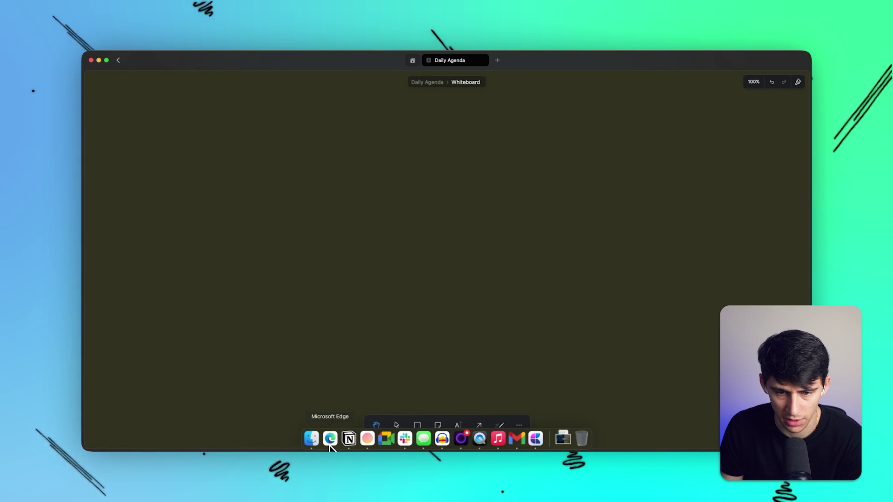
Step: Paste the YouTube video link from Edge onto the whiteboard and move the embed right
click(331, 439)
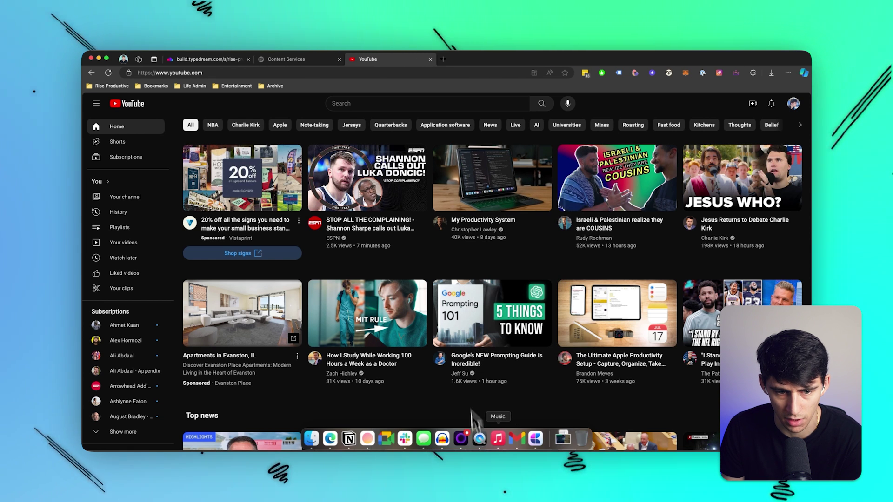
click(538, 445)
key(super+v)
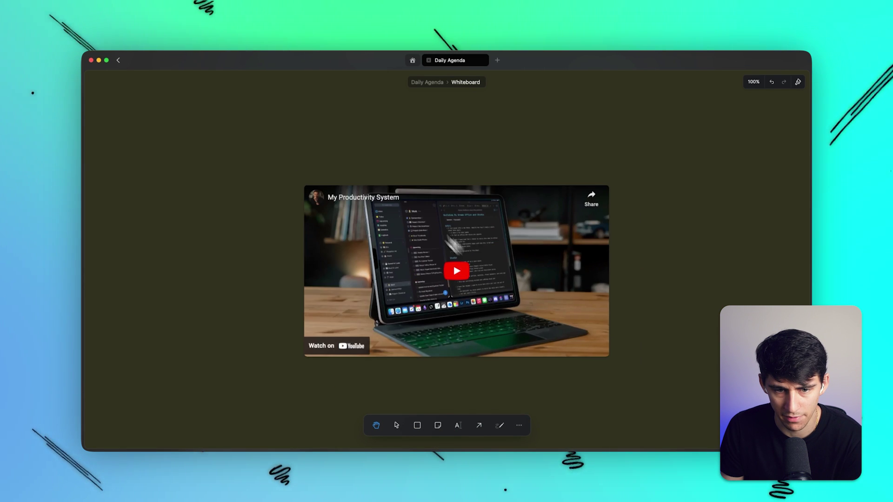
drag(395, 230, 417, 189)
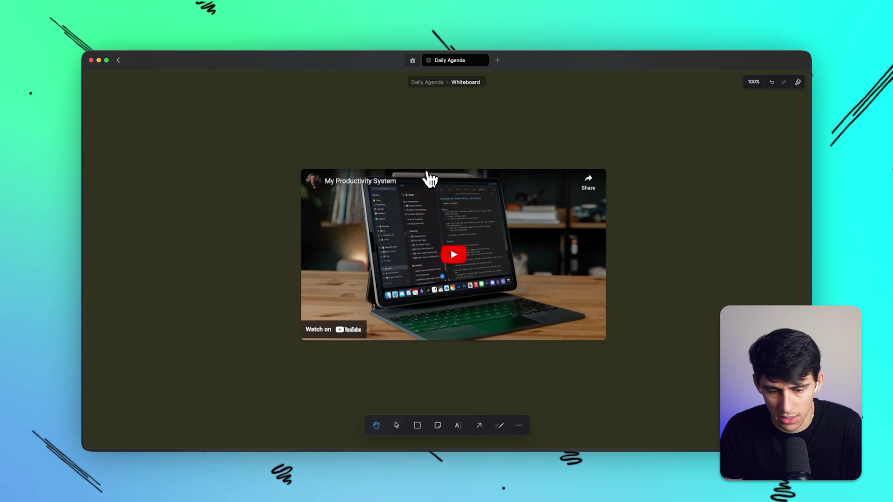
Step: Zoom the whiteboard out to 50% and pan around the embedded video
scroll(411, 241, down, 3)
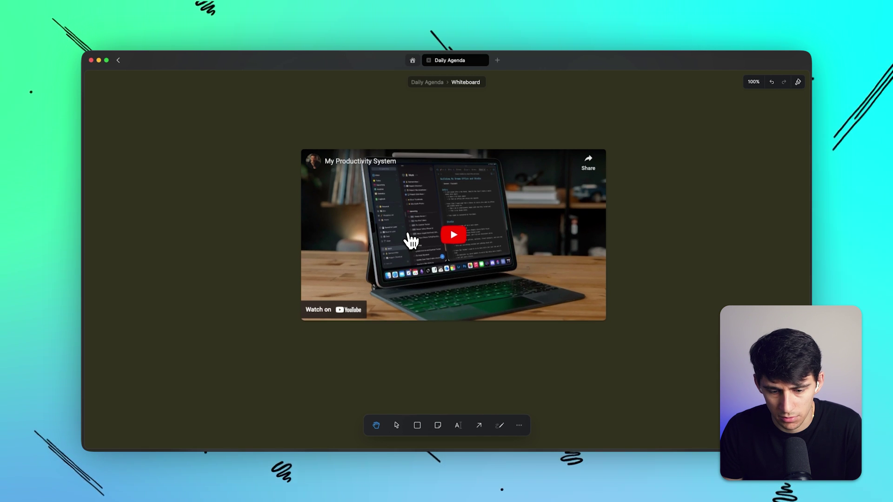
scroll(452, 310, up, 1)
key(super+minus)
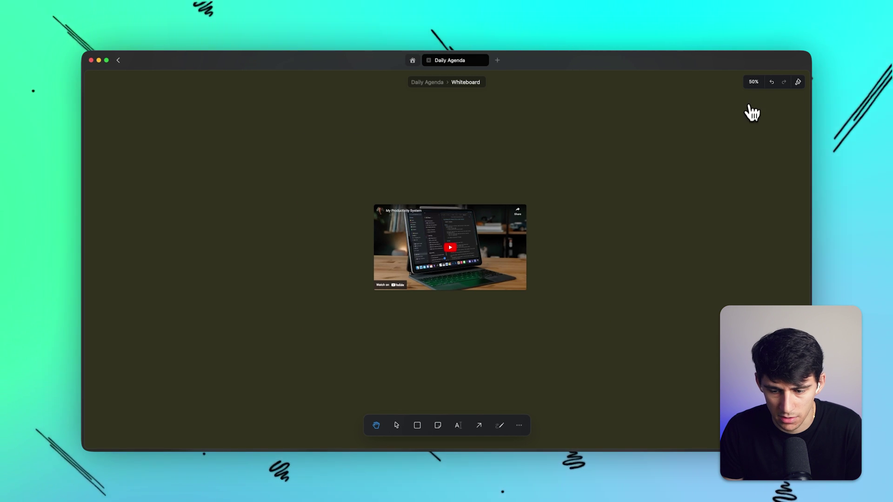
scroll(585, 189, down, 3)
scroll(584, 189, left, 3)
scroll(594, 201, right, 6)
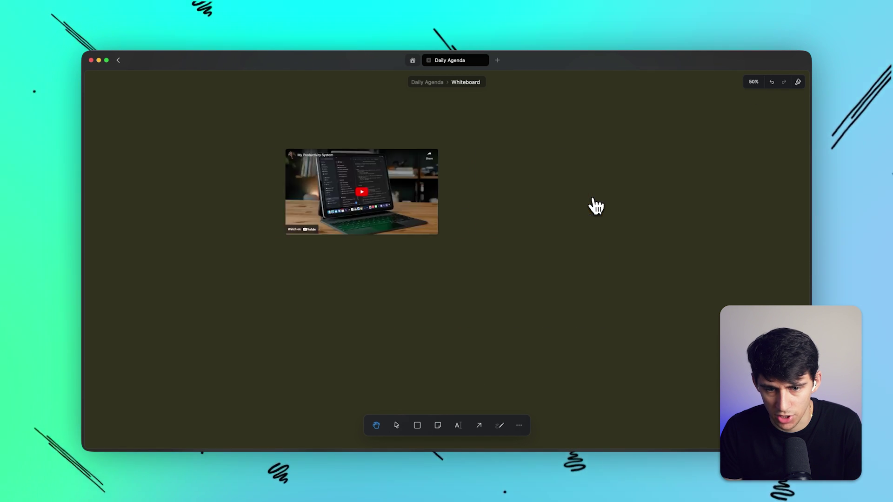
scroll(592, 205, left, 7)
scroll(575, 217, right, 6)
scroll(574, 217, up, 8)
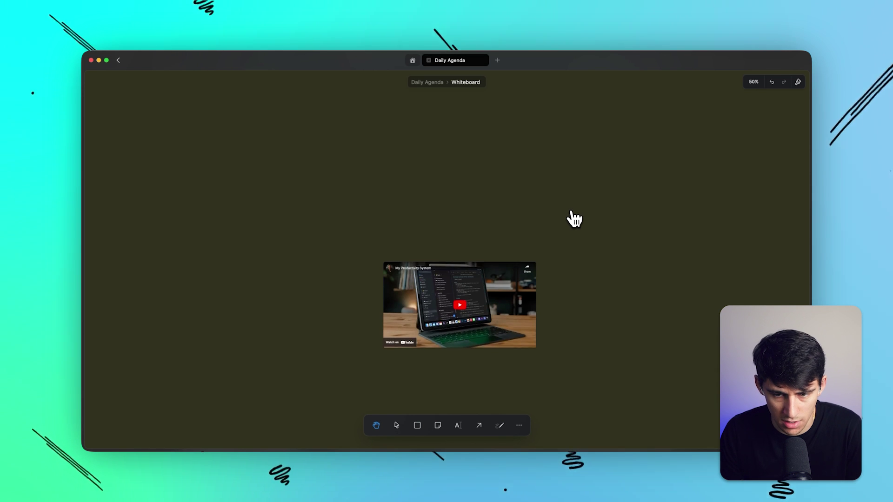
scroll(573, 217, down, 6)
scroll(575, 218, up, 1)
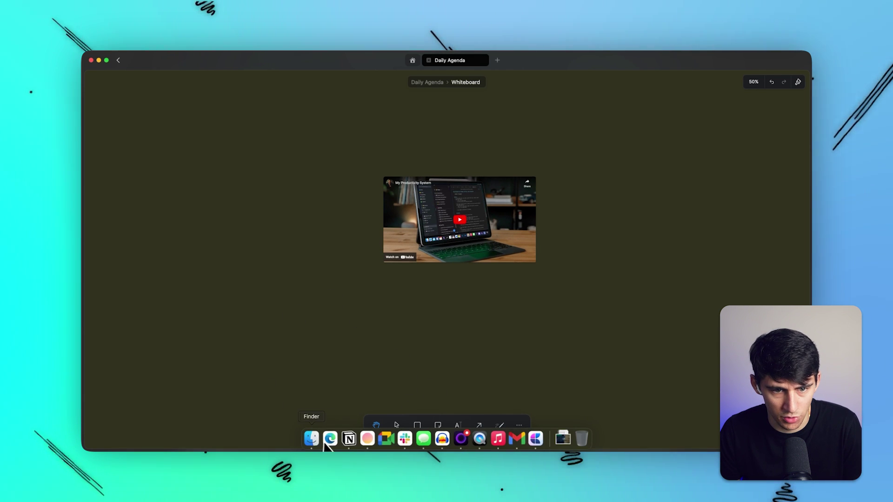
Step: Screenshot a YouTube video card in Edge with Cmd+Shift+4 and copy the image to the clipboard
click(330, 440)
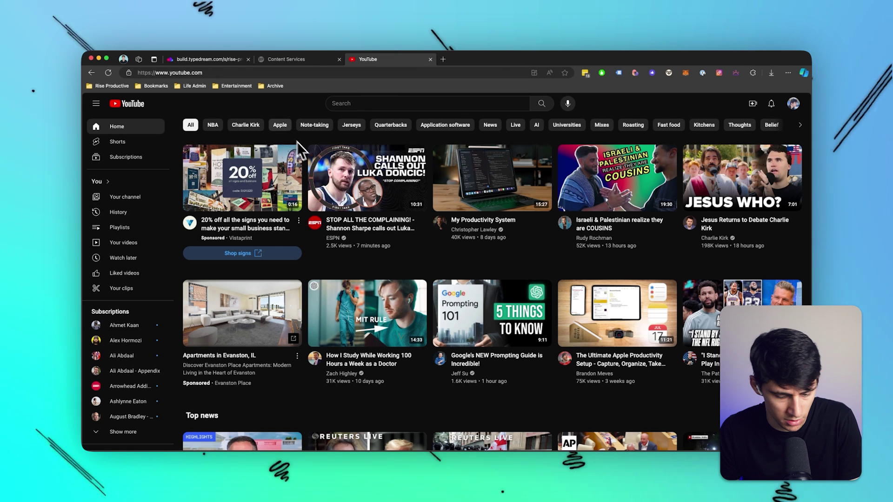
mouse_move(230, 184)
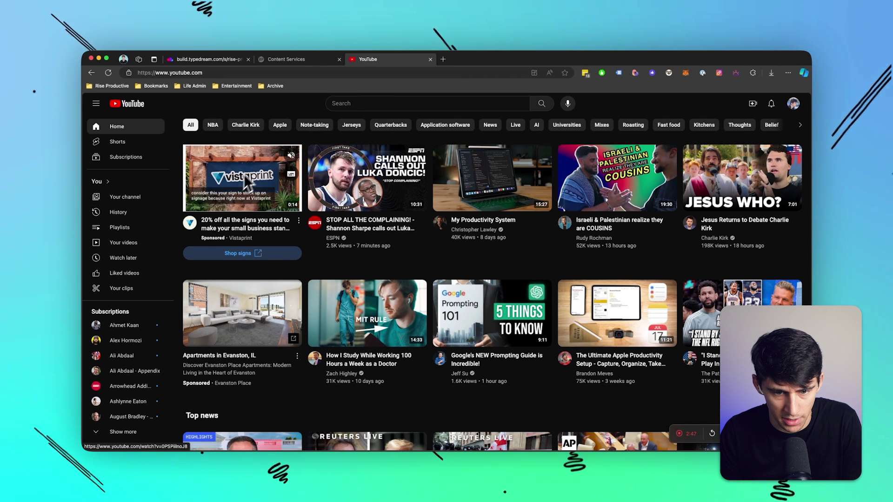
key(super+shift+4)
drag(302, 136, 444, 255)
mouse_move(172, 366)
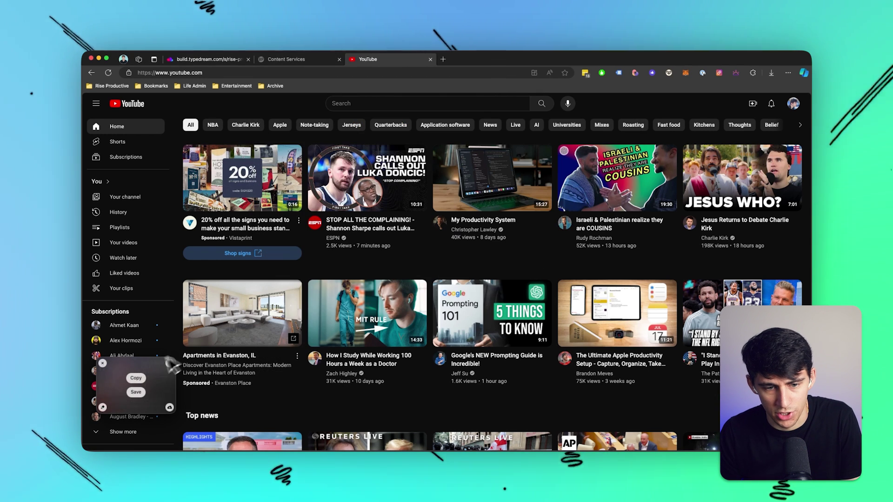
click(135, 392)
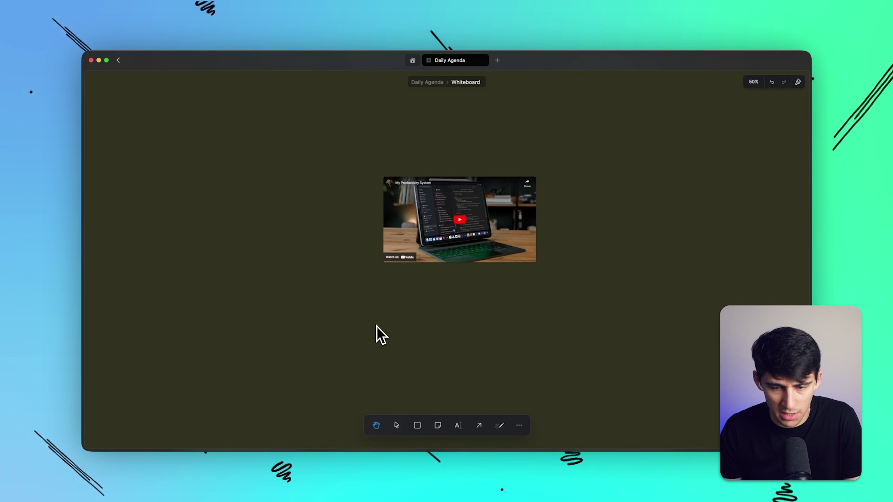
mouse_move(378, 329)
mouse_down()
mouse_move(420, 355)
mouse_move(368, 335)
mouse_up()
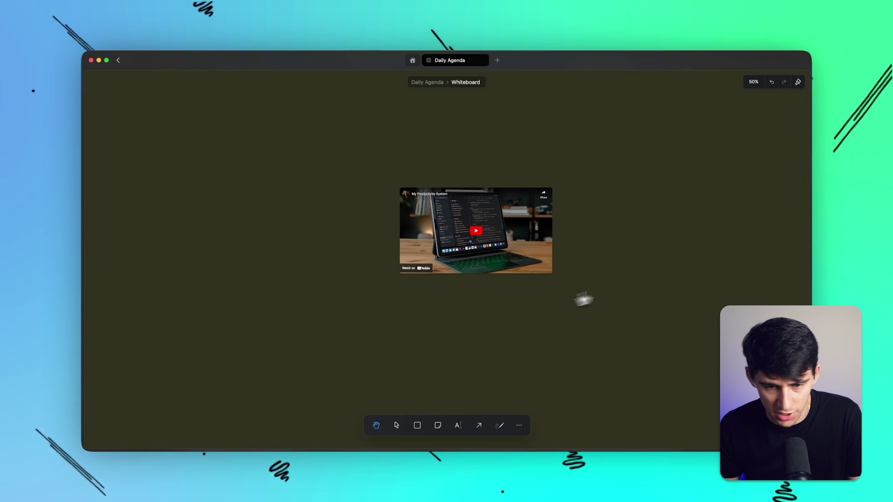
drag(563, 275, 526, 263)
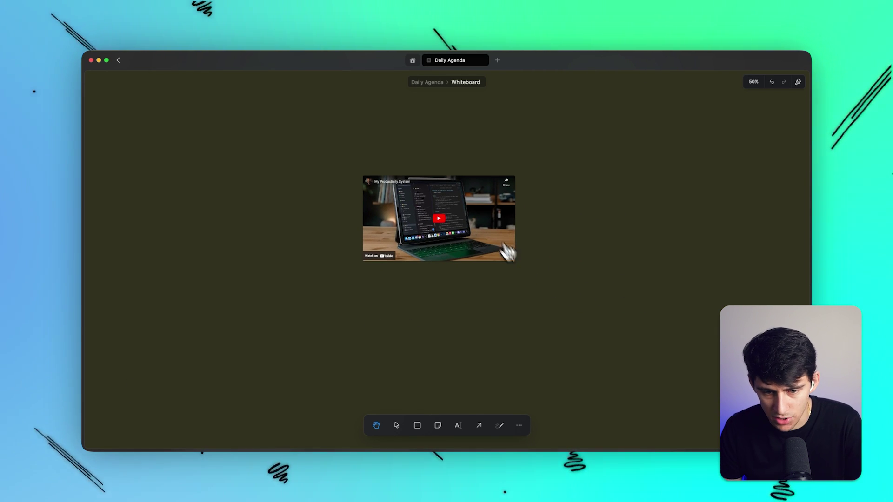
scroll(477, 204, up, 3)
scroll(499, 289, down, 1)
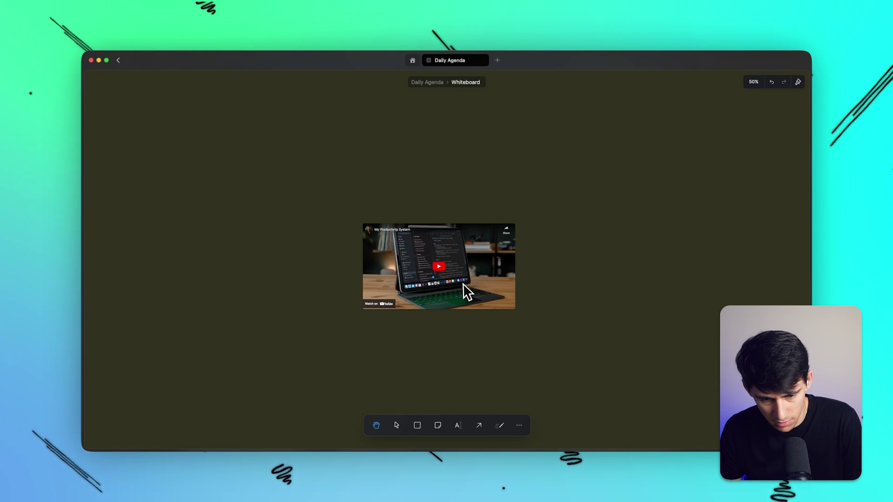
scroll(467, 291, down, 1)
mouse_move(349, 442)
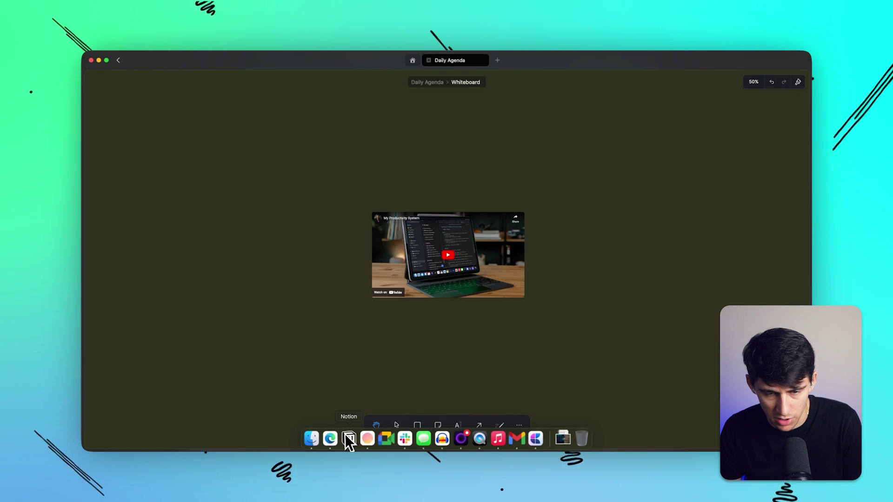
click(311, 439)
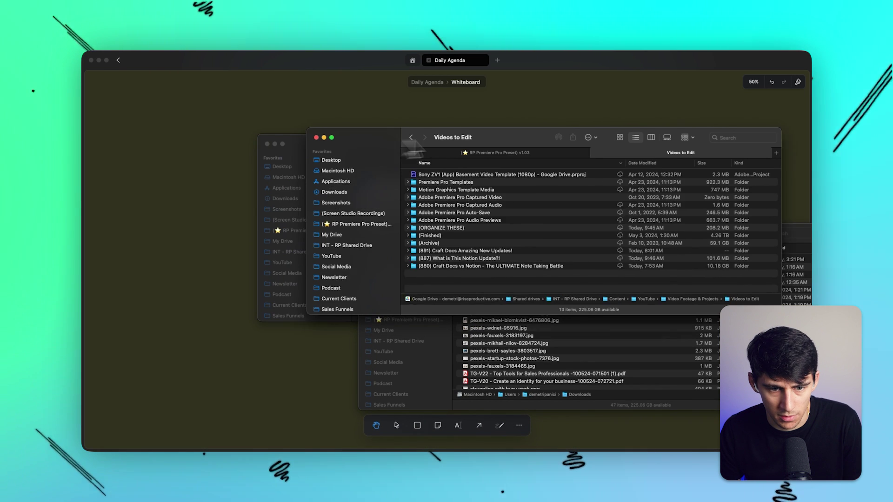
click(359, 194)
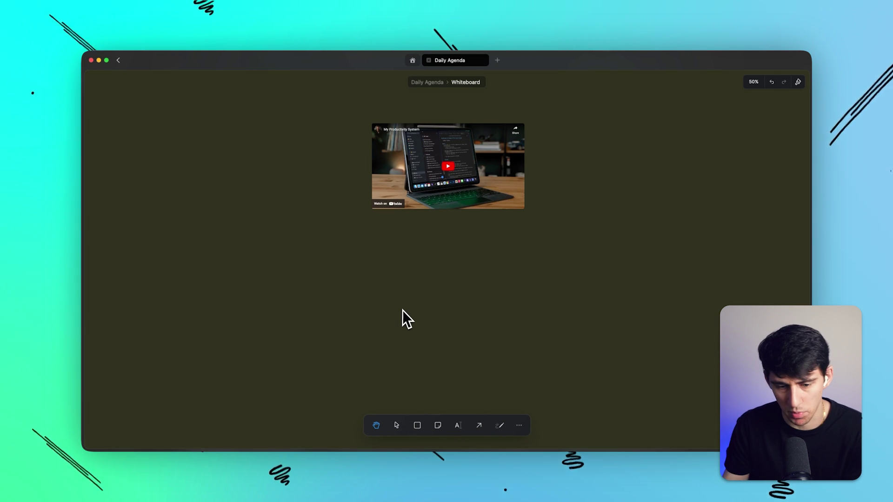
scroll(403, 310, up, 2)
scroll(401, 314, down, 1)
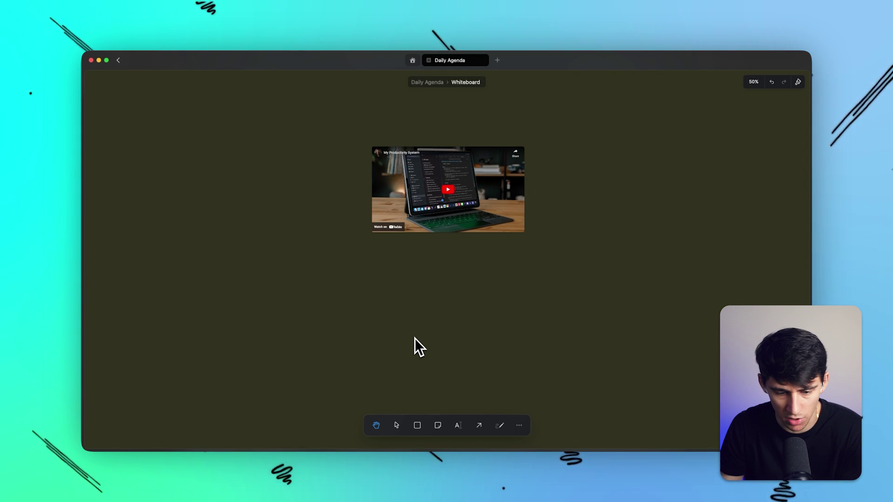
Step: Draw a rectangle, stretch it wide, and move it up-left beneath the YouTube embed
click(418, 425)
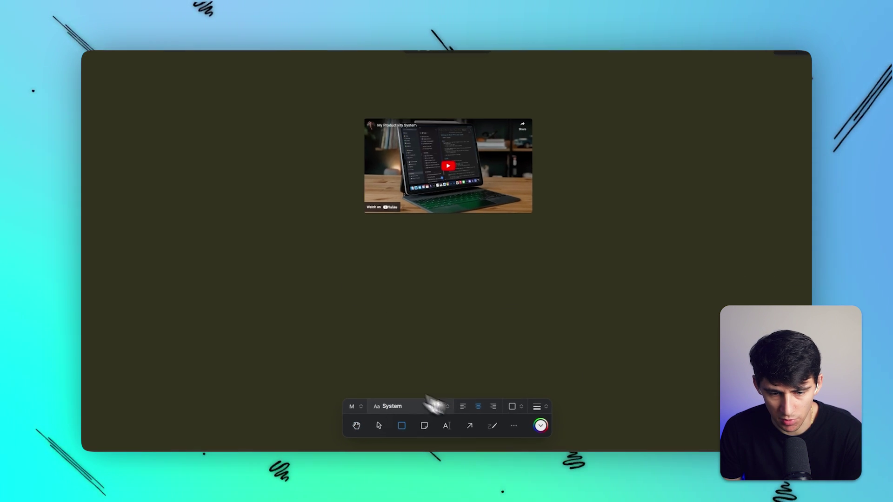
click(432, 290)
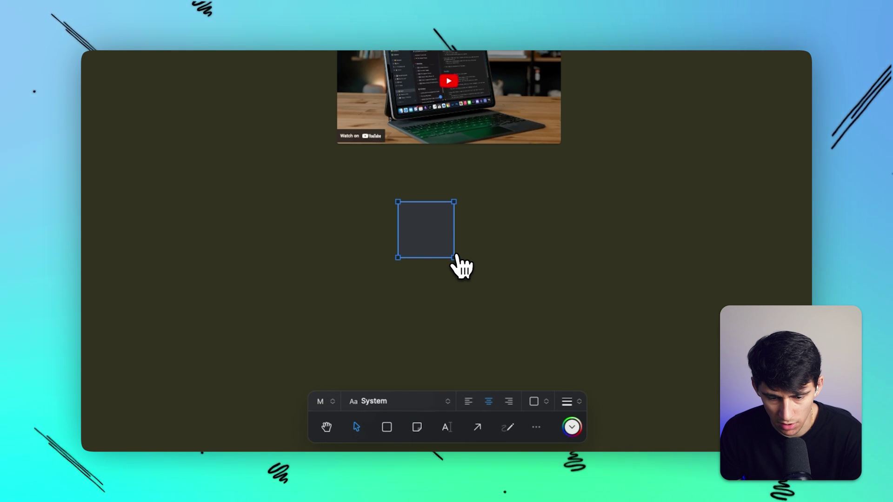
drag(454, 258, 616, 306)
drag(497, 294, 404, 276)
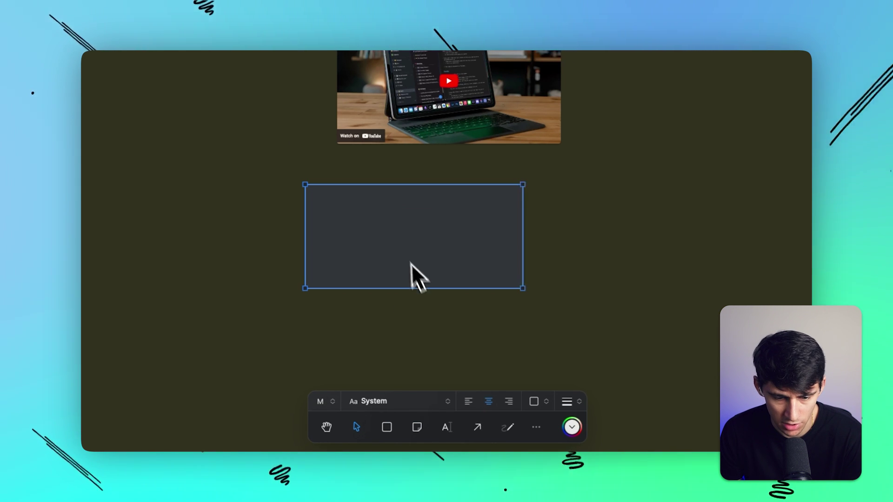
click(386, 401)
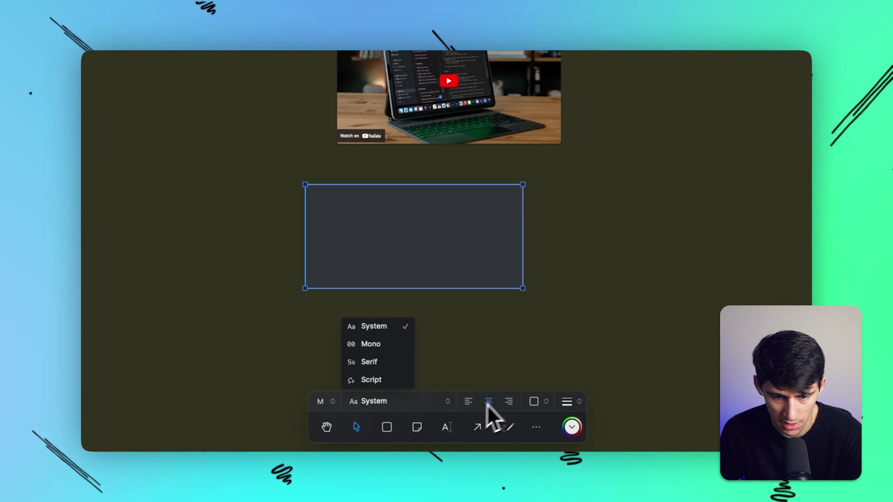
click(608, 239)
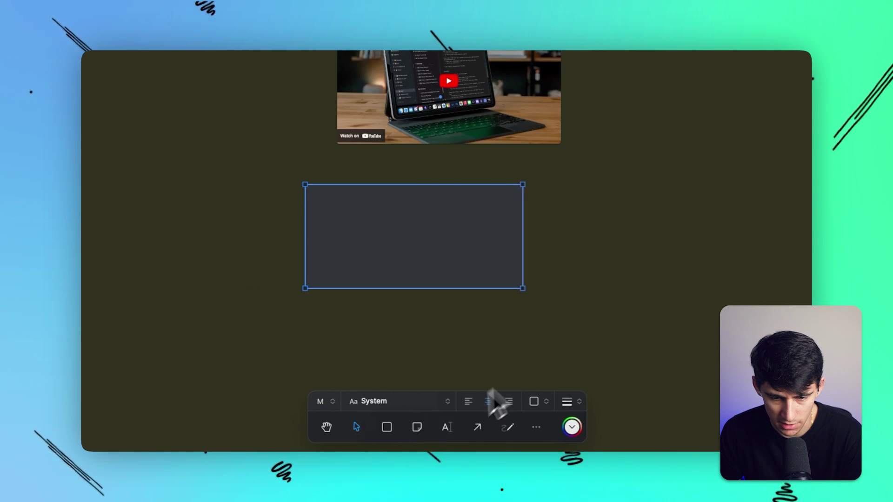
click(546, 400)
click(559, 355)
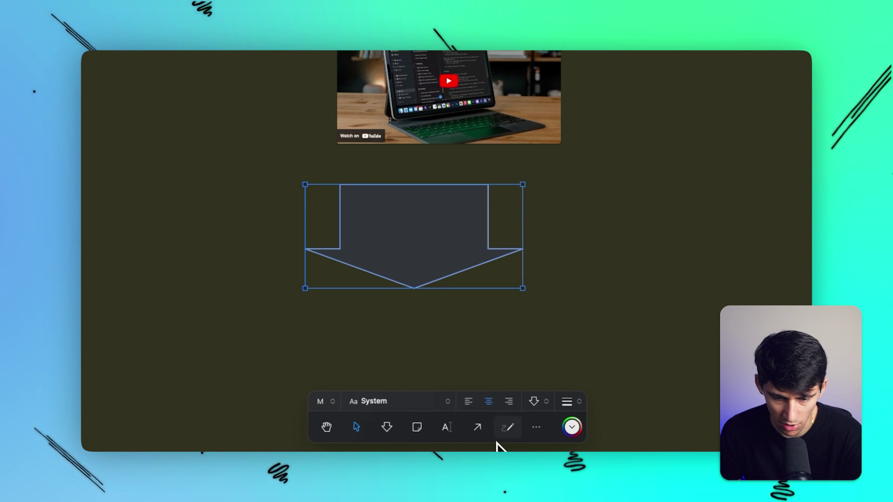
click(533, 404)
click(581, 331)
click(534, 403)
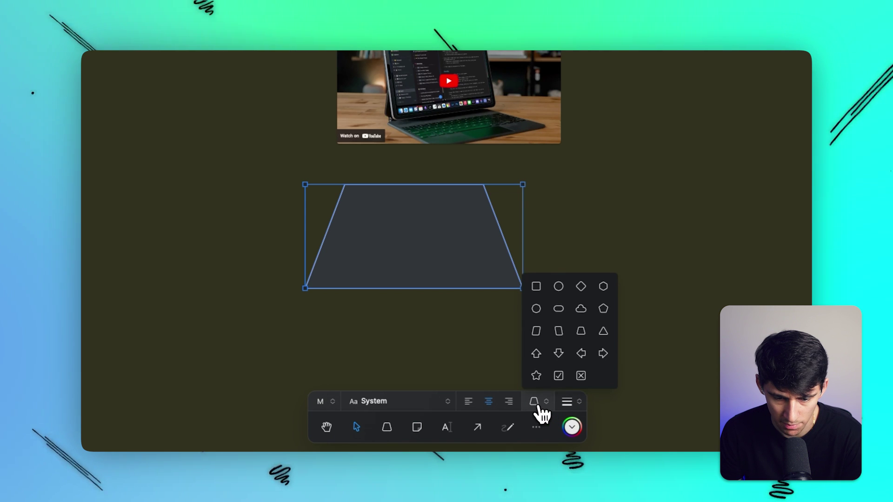
click(580, 287)
click(548, 399)
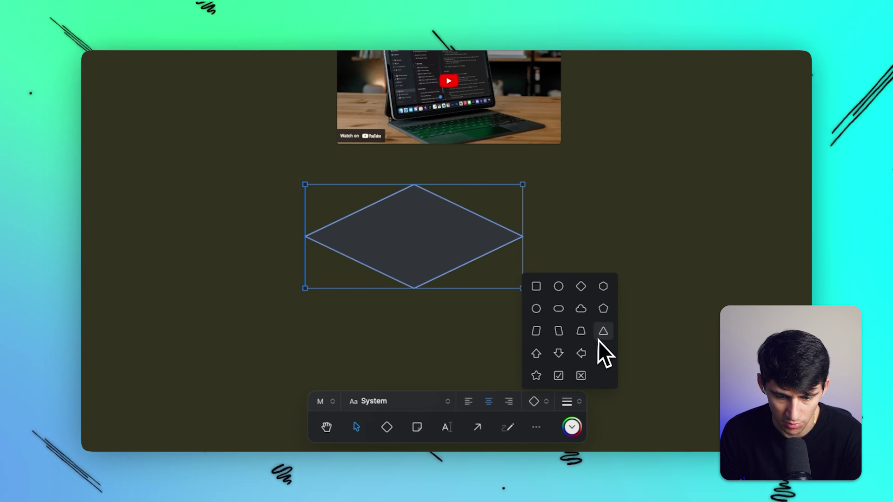
click(581, 376)
click(548, 400)
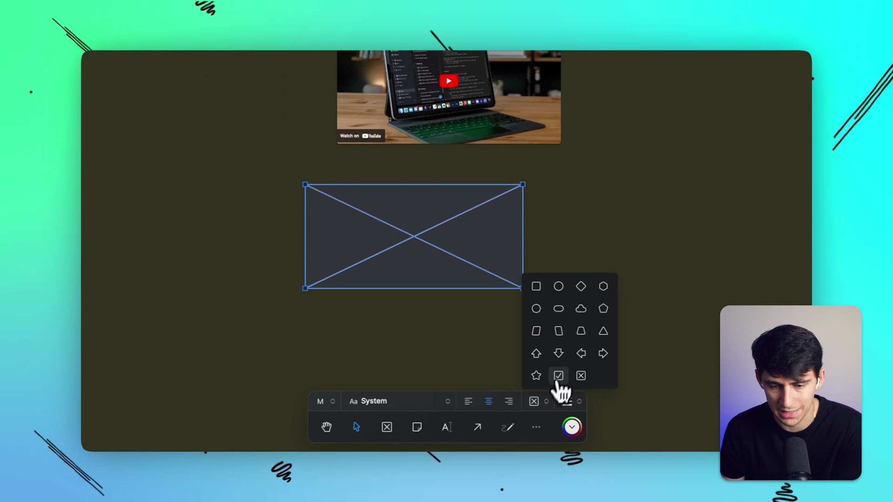
click(559, 376)
click(518, 405)
click(553, 330)
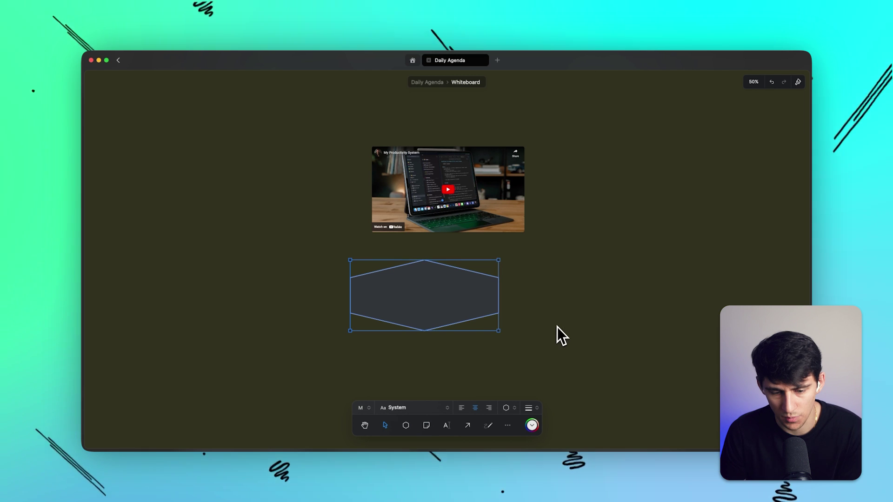
click(510, 407)
click(455, 323)
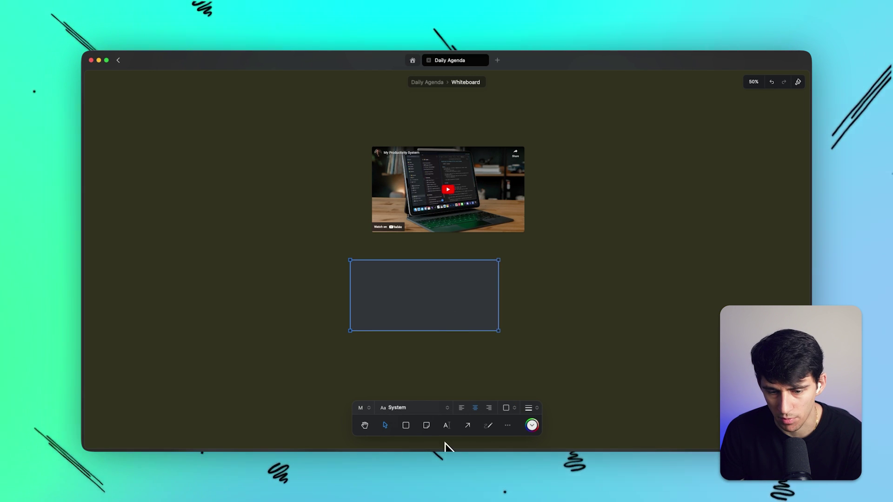
click(550, 289)
click(500, 426)
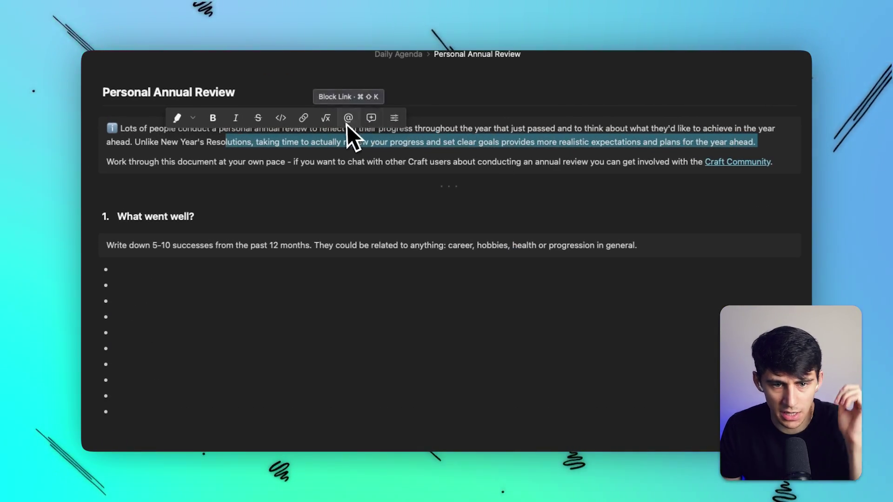
Step: Dismiss the spell-check prompt, then try Find in Page and Quick Open from the Cmd+K actions list
click(396, 120)
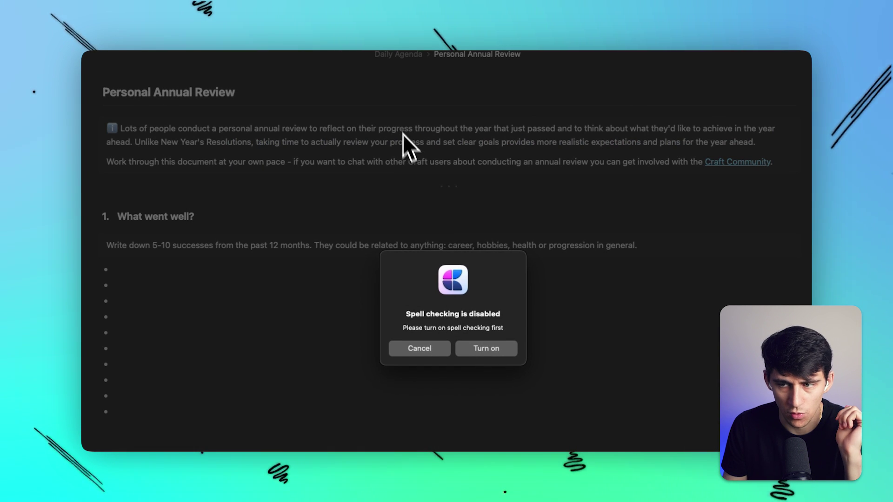
click(437, 345)
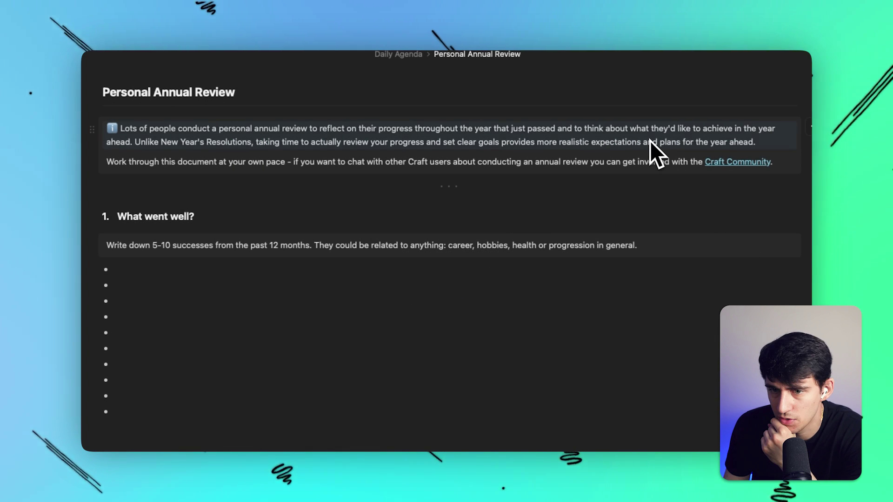
key(super+k)
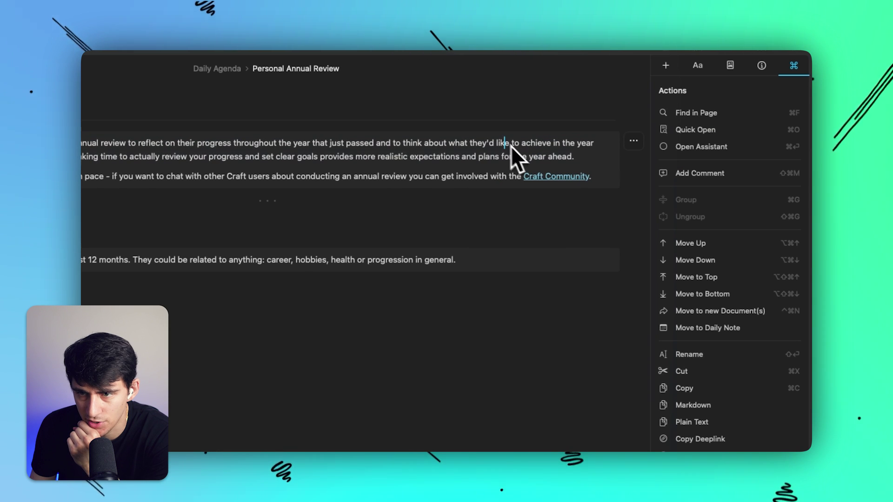
click(699, 112)
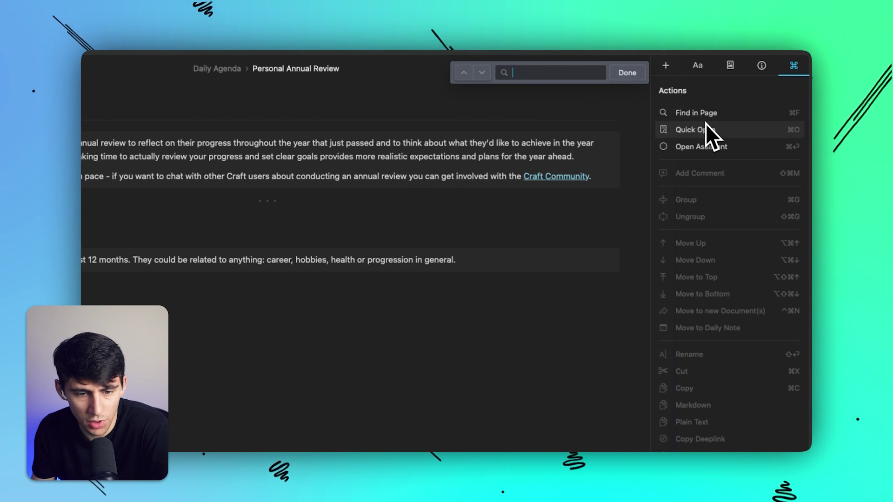
click(707, 127)
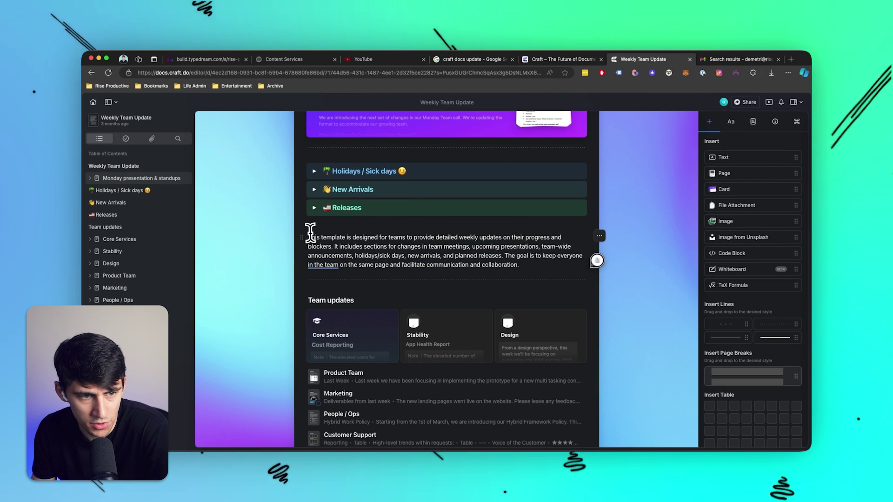
Step: Switch the sidebar page search to Find and Replace mode
drag(310, 235, 422, 246)
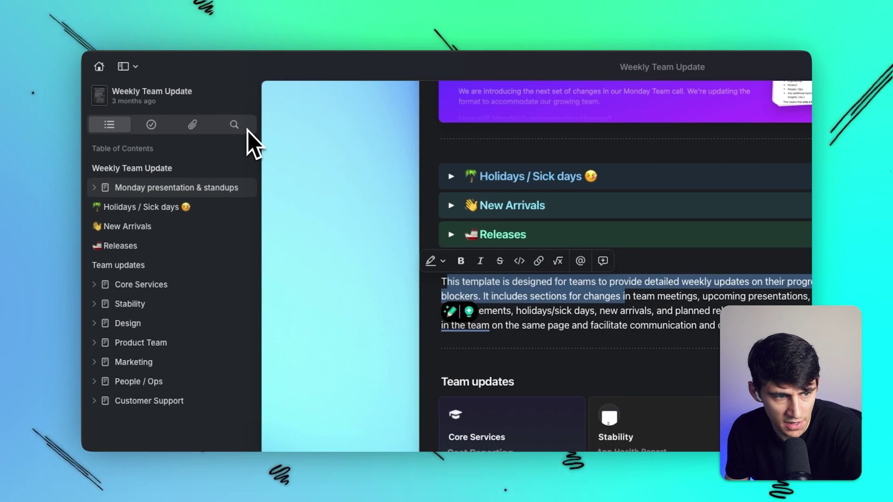
click(178, 139)
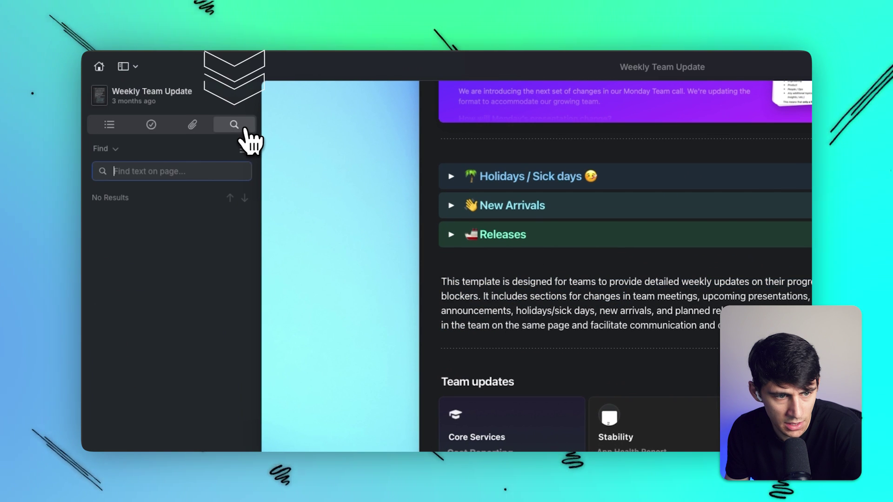
click(104, 148)
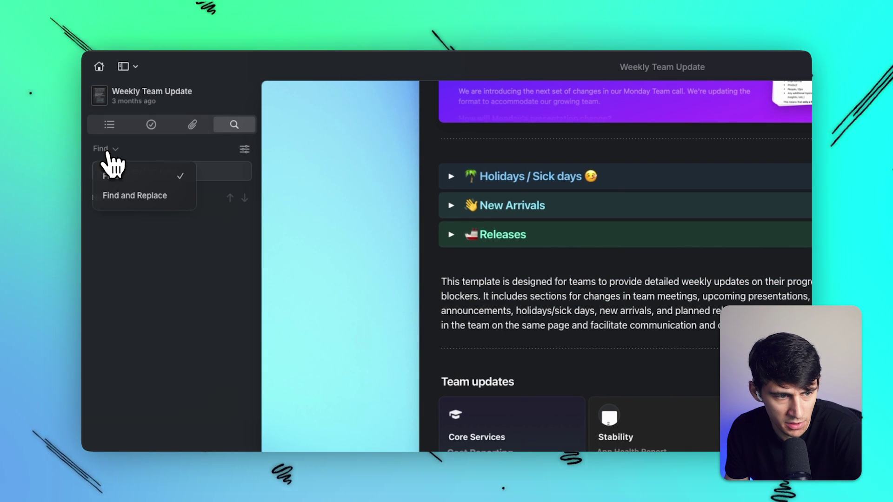
click(124, 195)
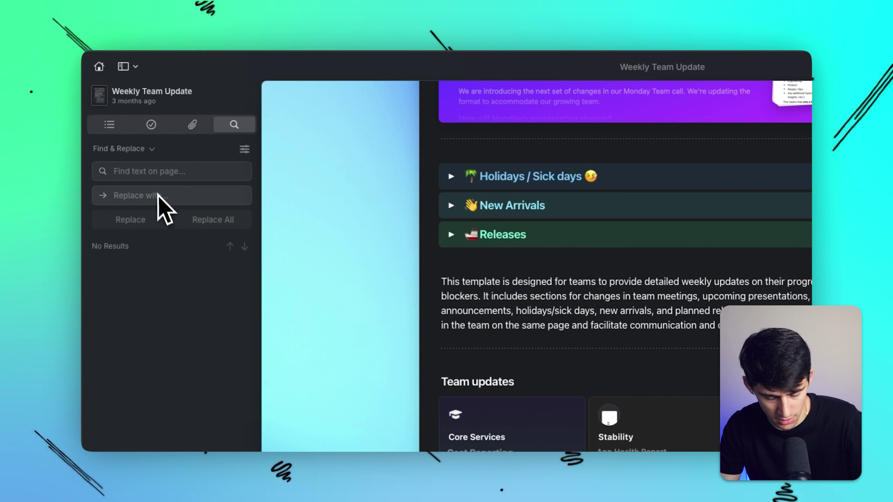
Step: Find 'weekly', set the replacement to 'monthly', then use Replace and Replace All
text(include)
scroll(491, 200, up, 5)
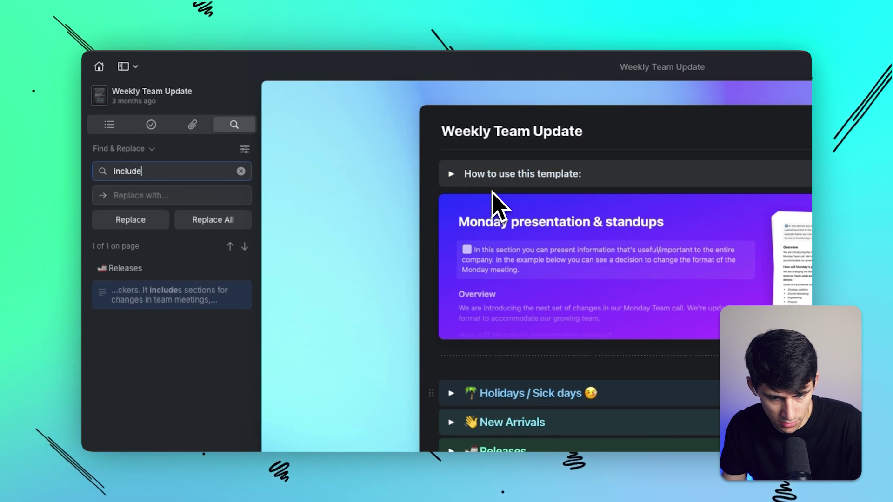
scroll(432, 289, down, 1)
text(s)
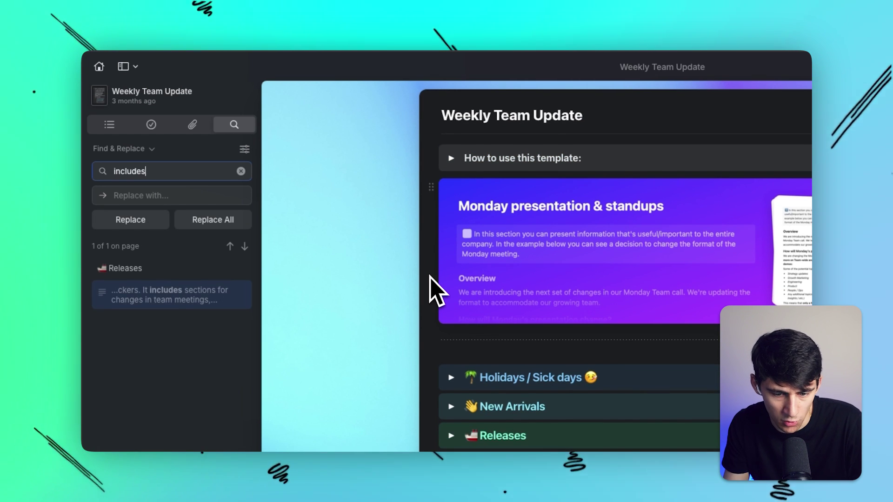
key(alt+BackSpace)
text(weekly)
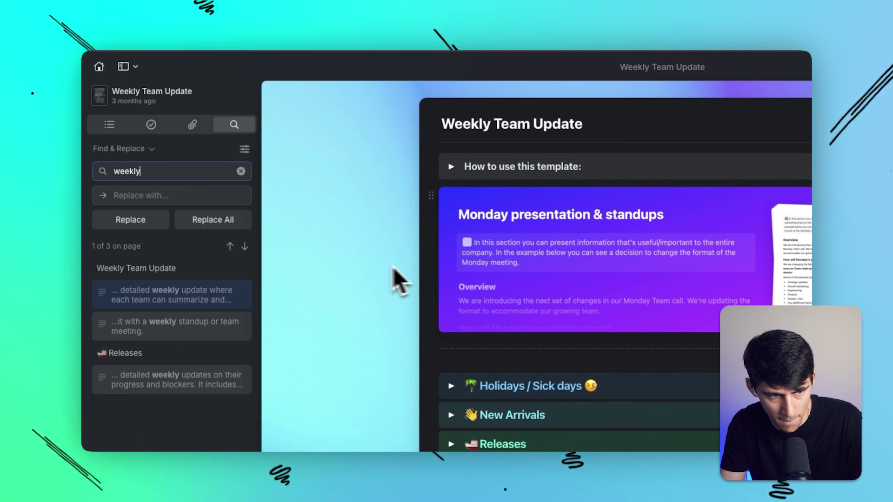
text(monthl)
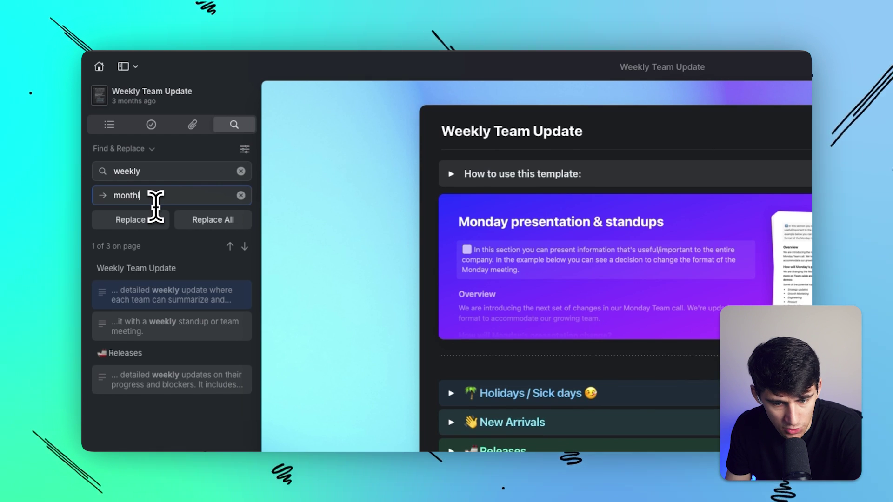
text(y)
click(134, 222)
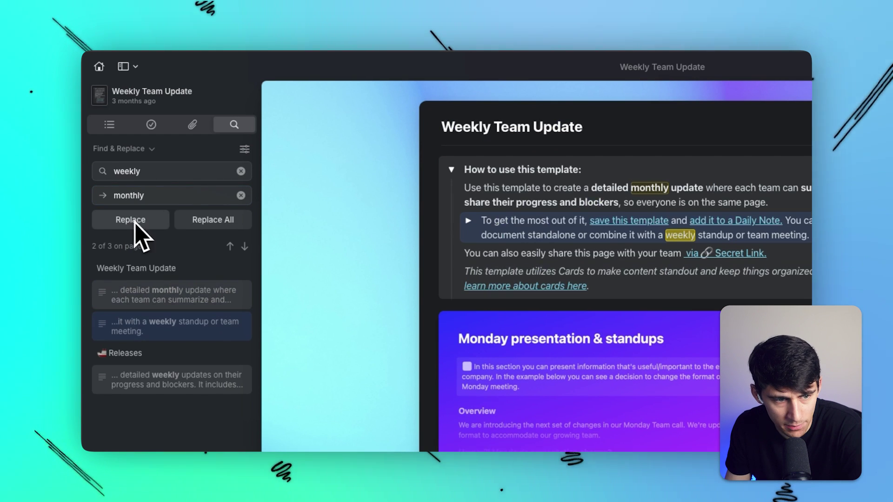
click(226, 239)
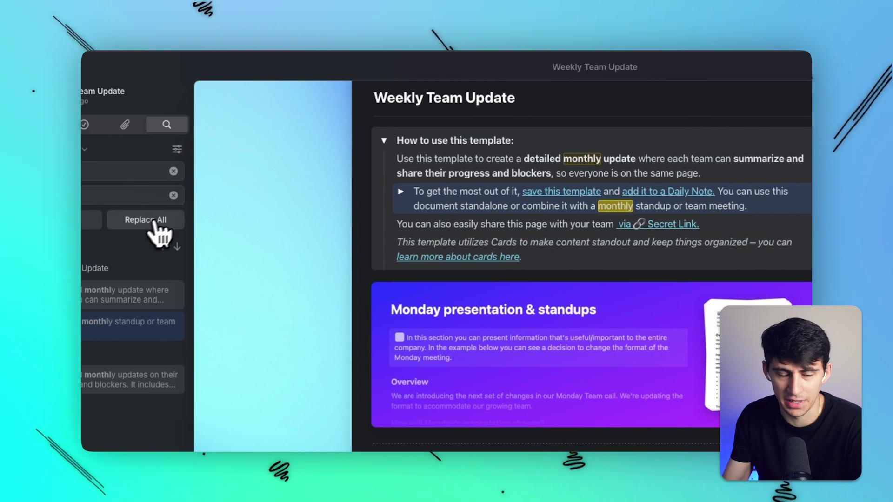
scroll(465, 210, down, 10)
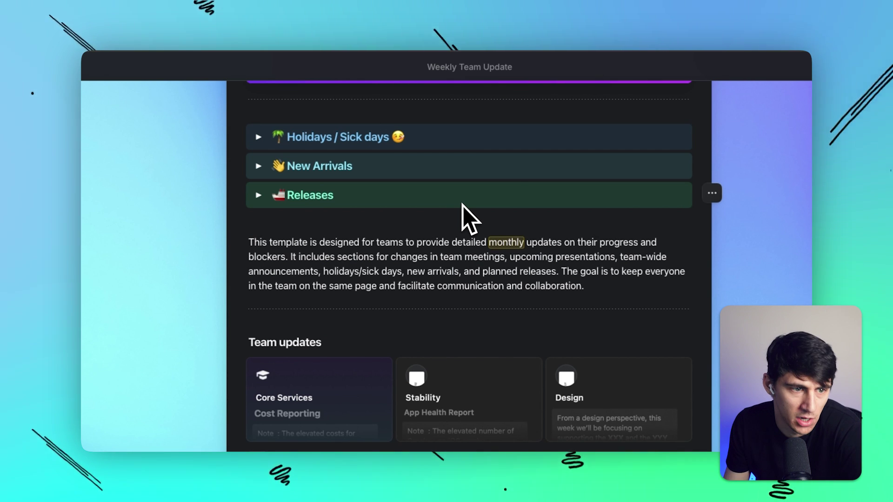
scroll(559, 303, up, 5)
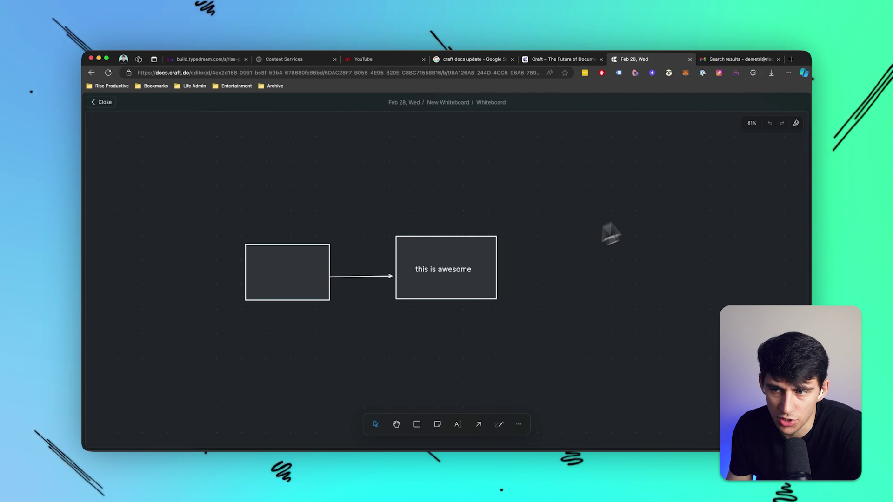
Step: Check the whiteboard Background and Grid settings, close them, and open the ••• extra tools
click(796, 123)
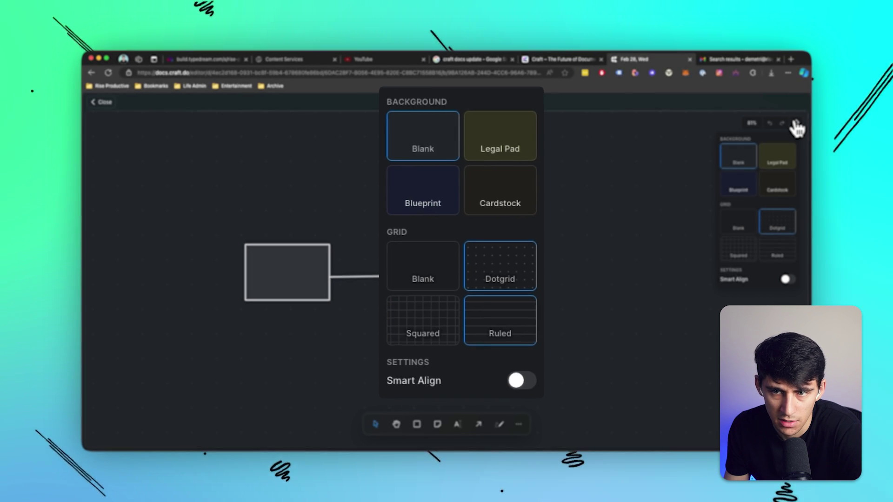
click(796, 124)
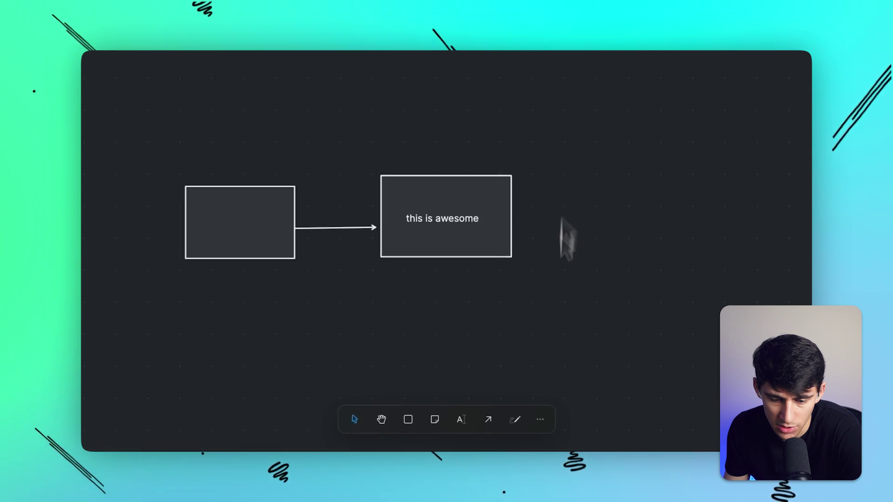
click(557, 419)
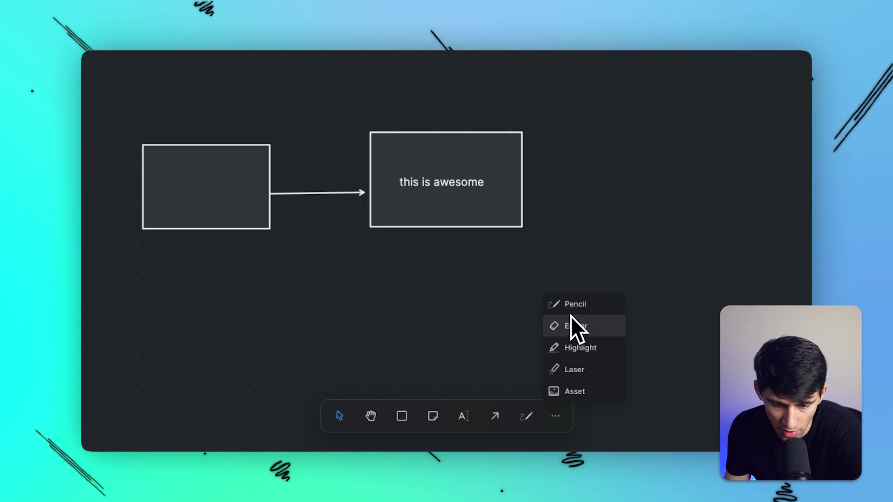
Step: Choose Asset from the overflow menu and pick Thumbnail.png to upload
click(568, 394)
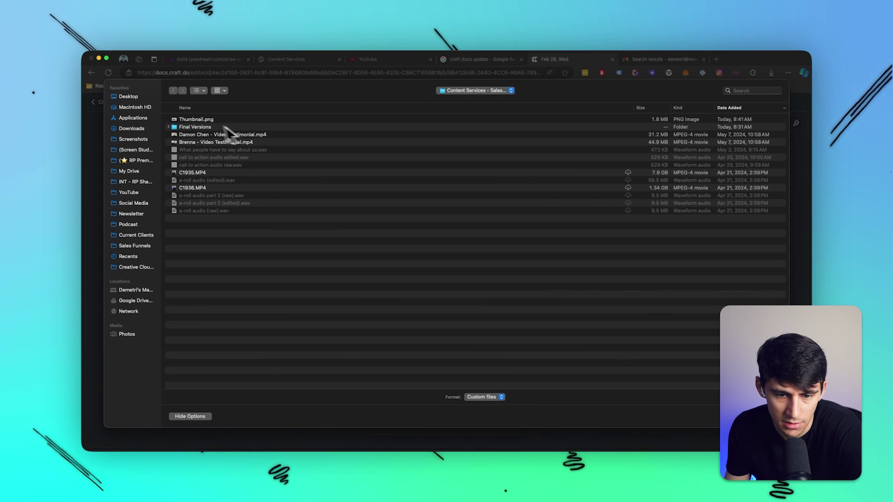
double_click(197, 120)
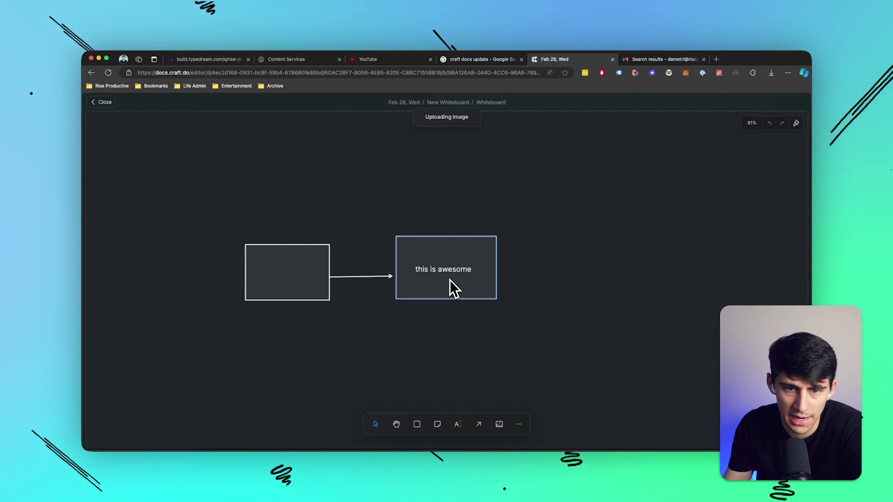